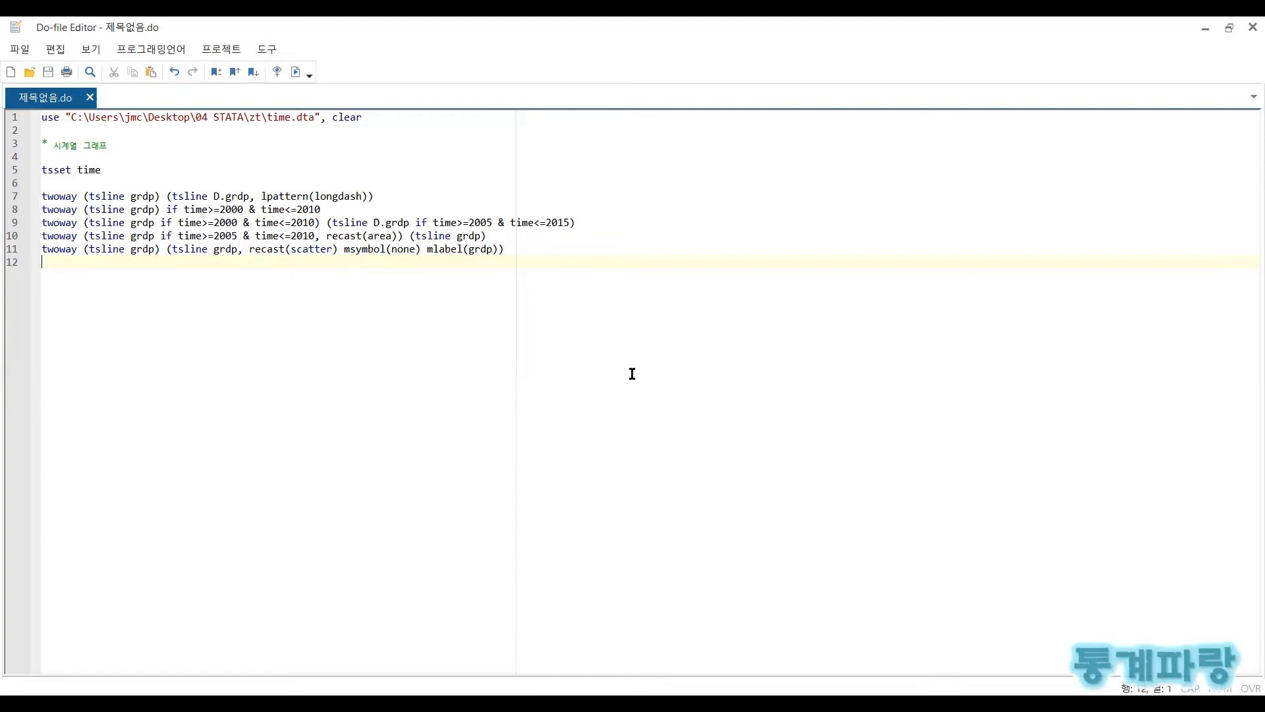
Step: Examine the tsset time command on line 5 of the do-file
key("Up")
key("Up")
key("Up")
key("Up")
key("Up")
key("Up")
key("Up")
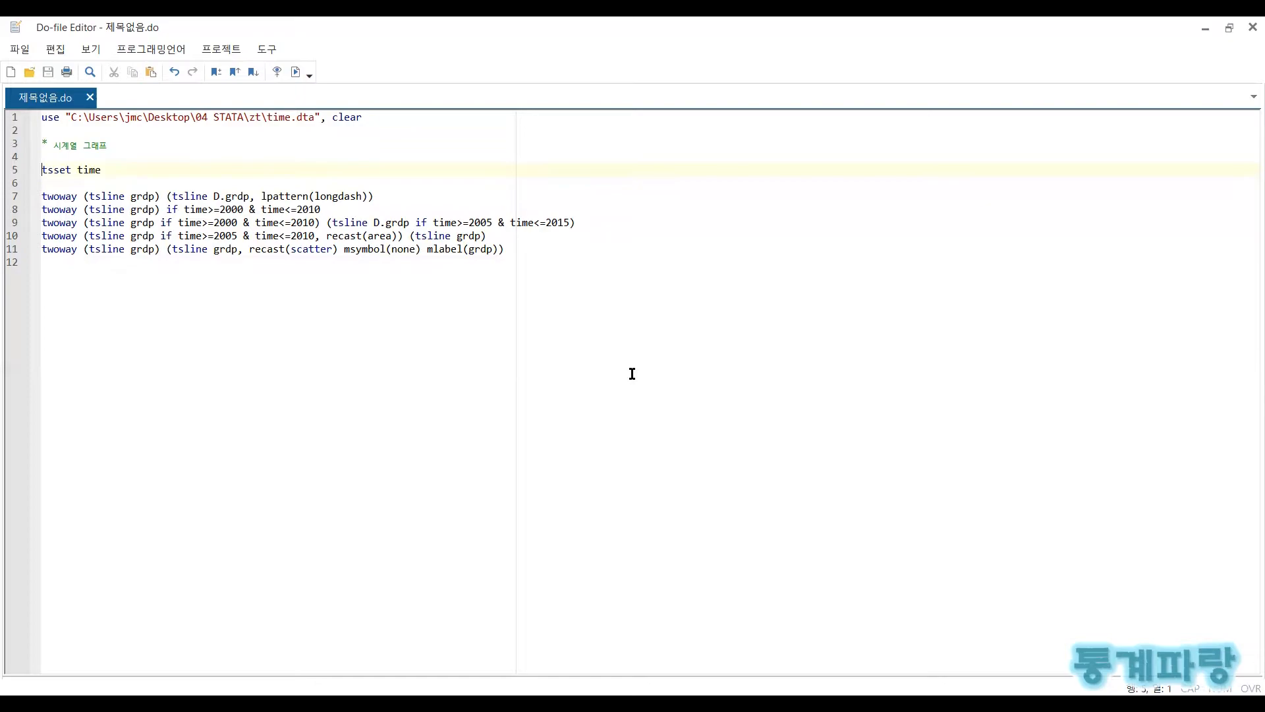
key("Right")
key("Home")
key("Right")
key("Home")
key("shift+Down")
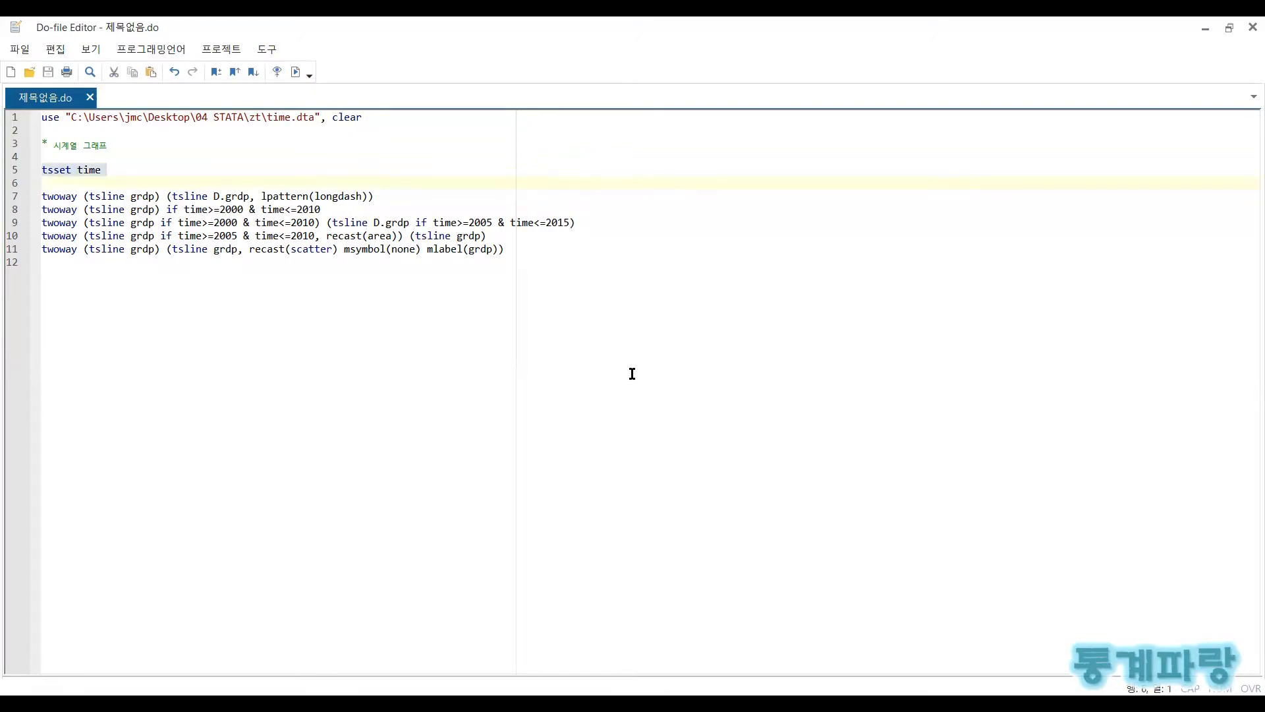
Step: Execute do-file lines 1 to 5 to load time.dta and declare time as the time-series variable
key("Up")
key("Up")
key("Up")
key("Up")
key("Up")
key("shift+Down")
key("shift+Down")
key("shift+Down")
key("shift+Down")
key("shift+Down")
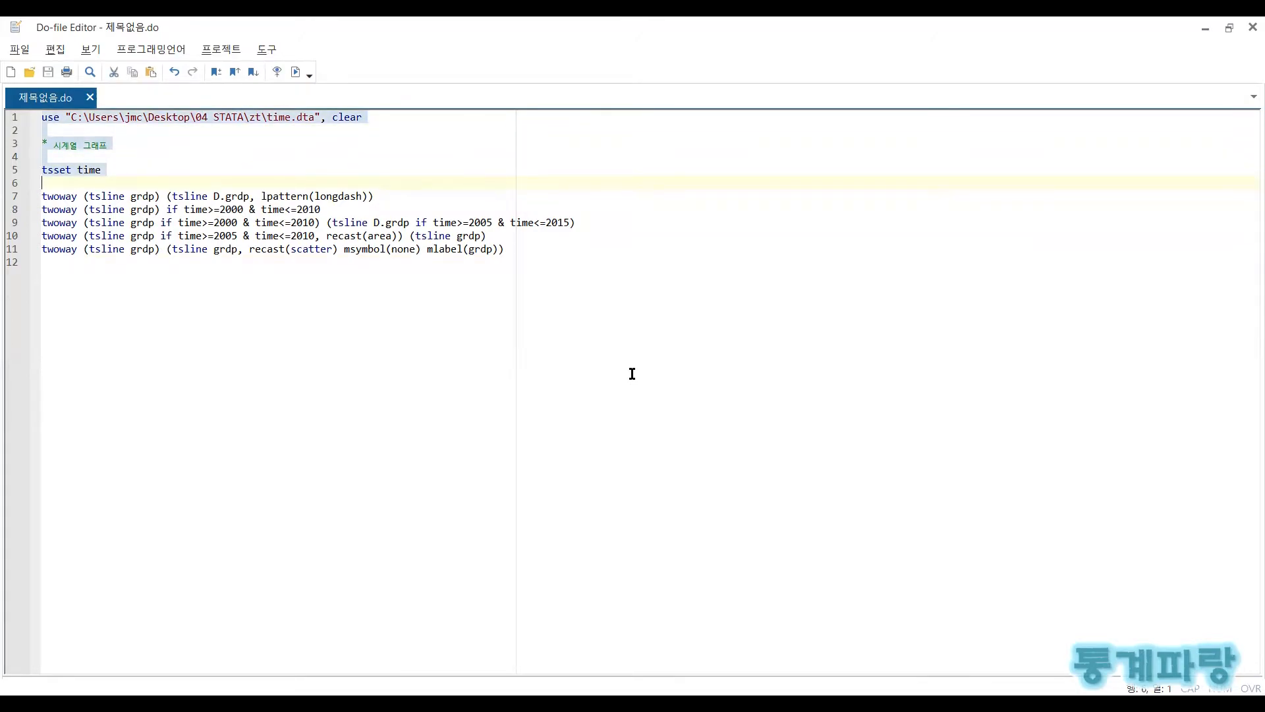
key("ctrl+d")
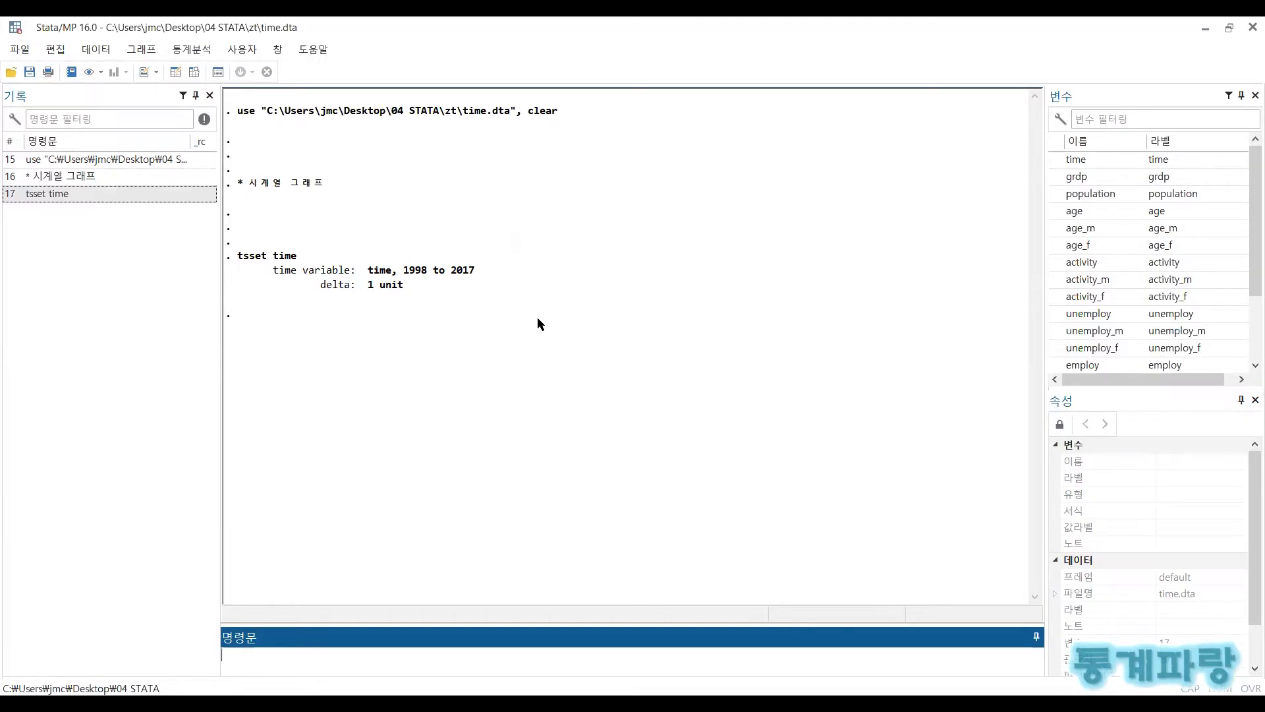
Step: Run line 7 of the do-file to plot grdp with long-dashed D.grdp, and close the graph window
key("alt+Tab")
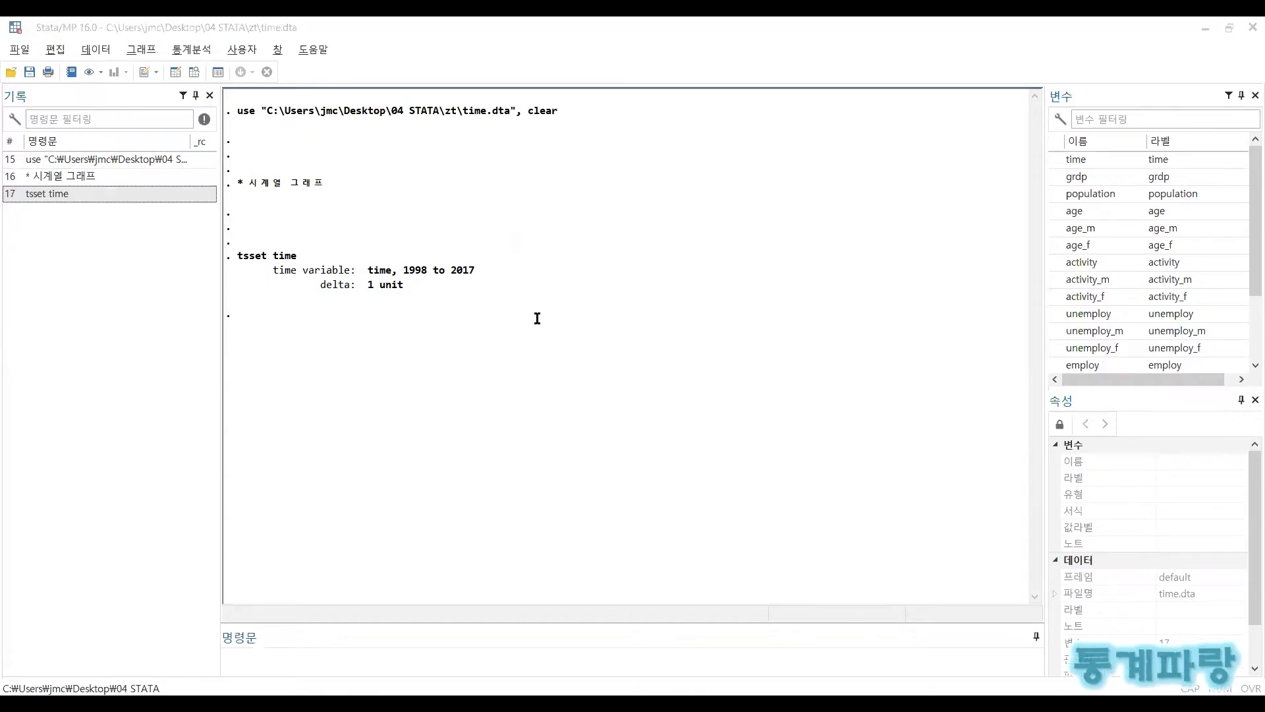
key("Down")
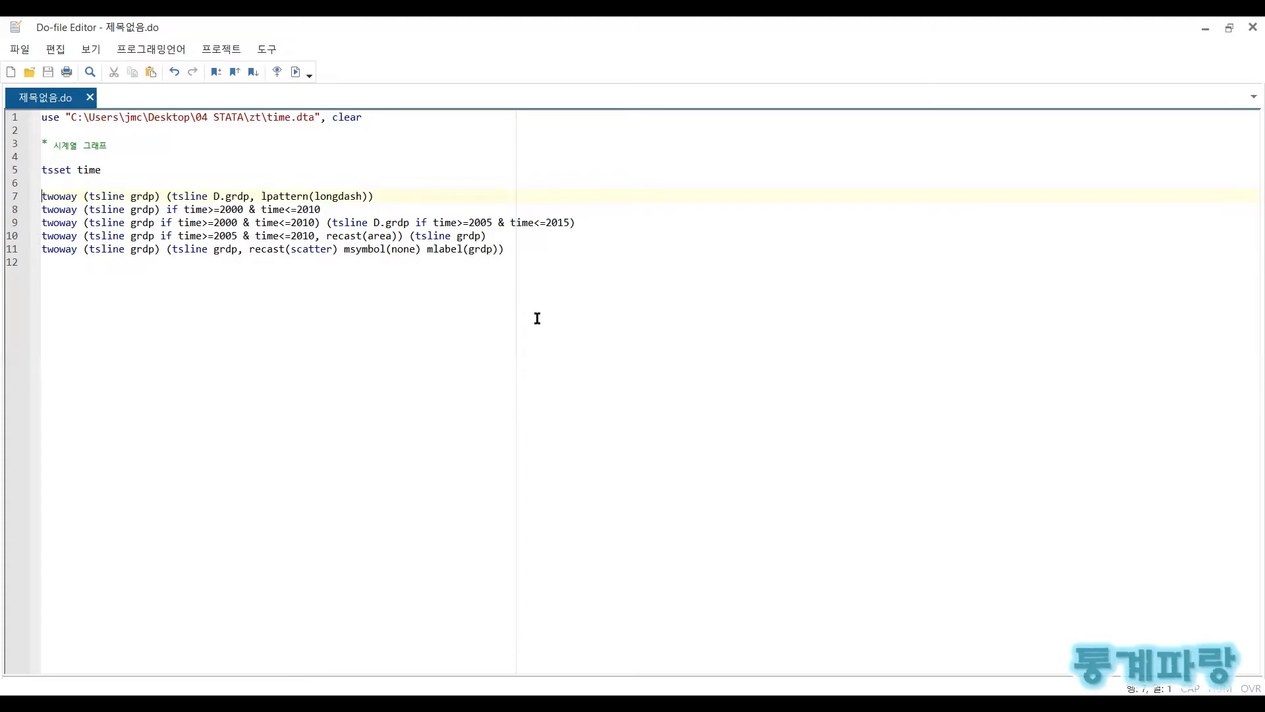
key("shift+End")
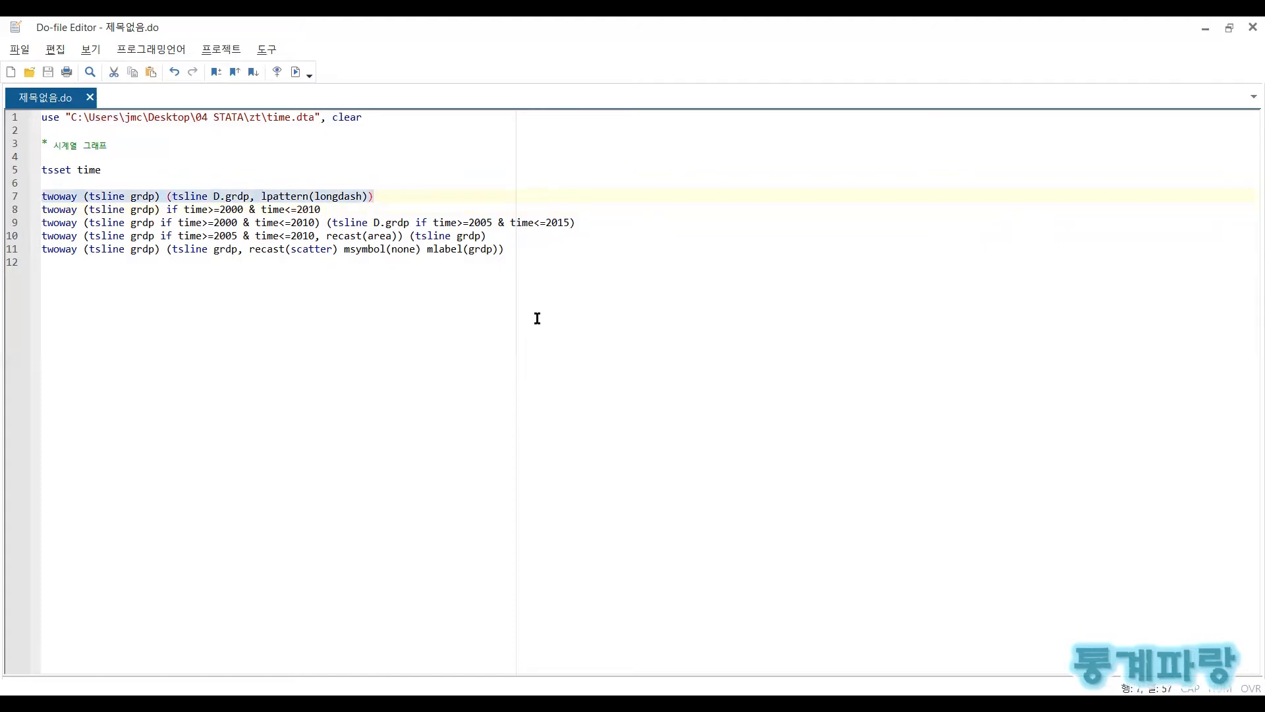
key("ctrl+d")
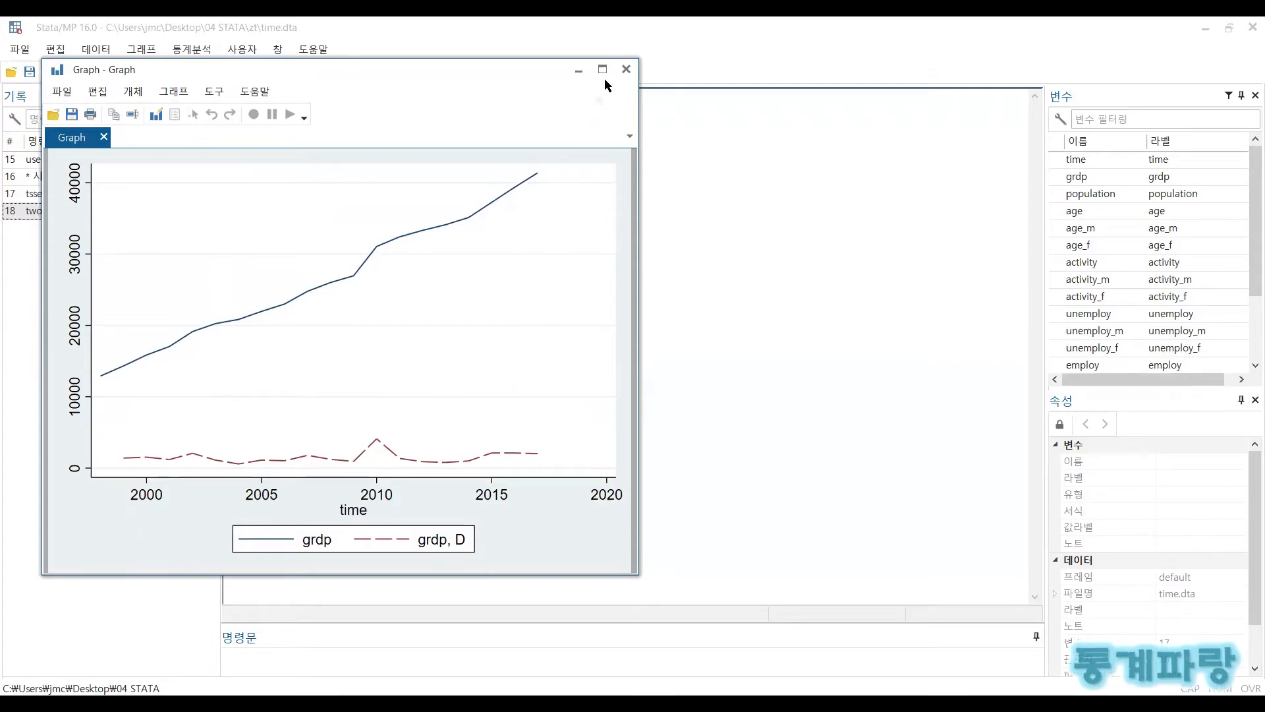
left_click(627, 70)
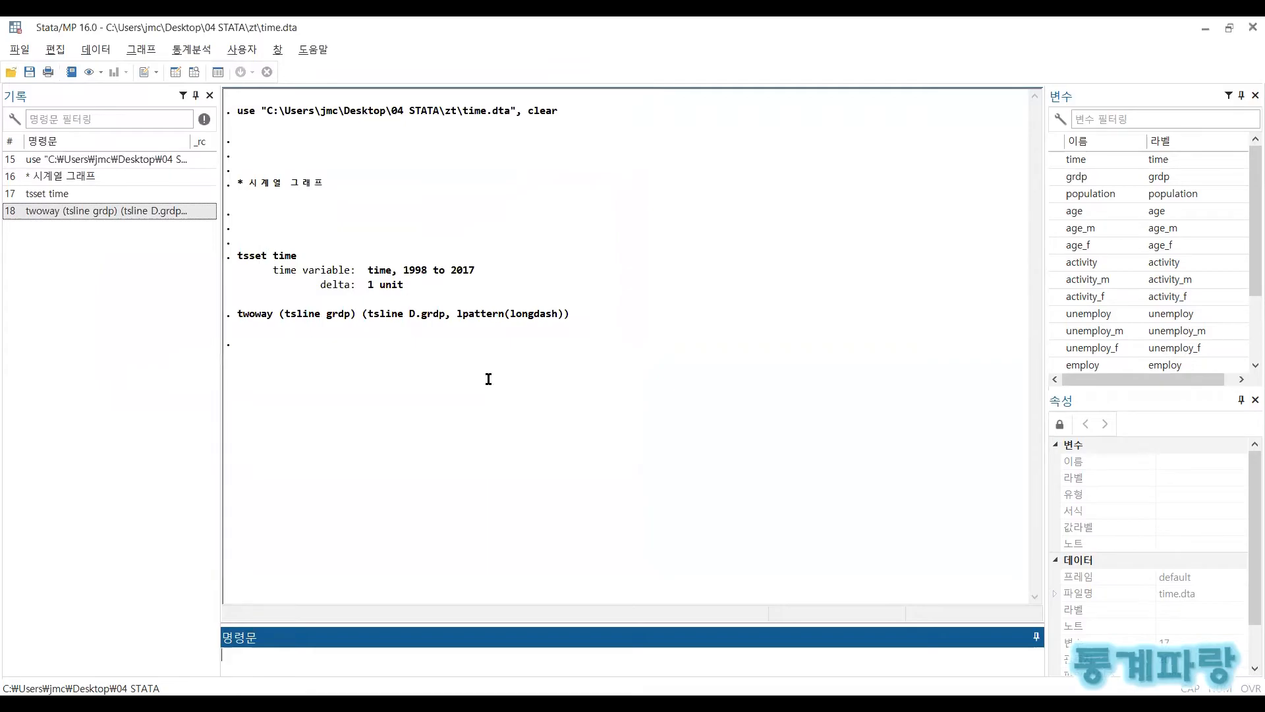
Step: Return to the do-file and examine the D. difference operator in the line 7 twoway command
key("alt+Tab")
left_click(217, 196)
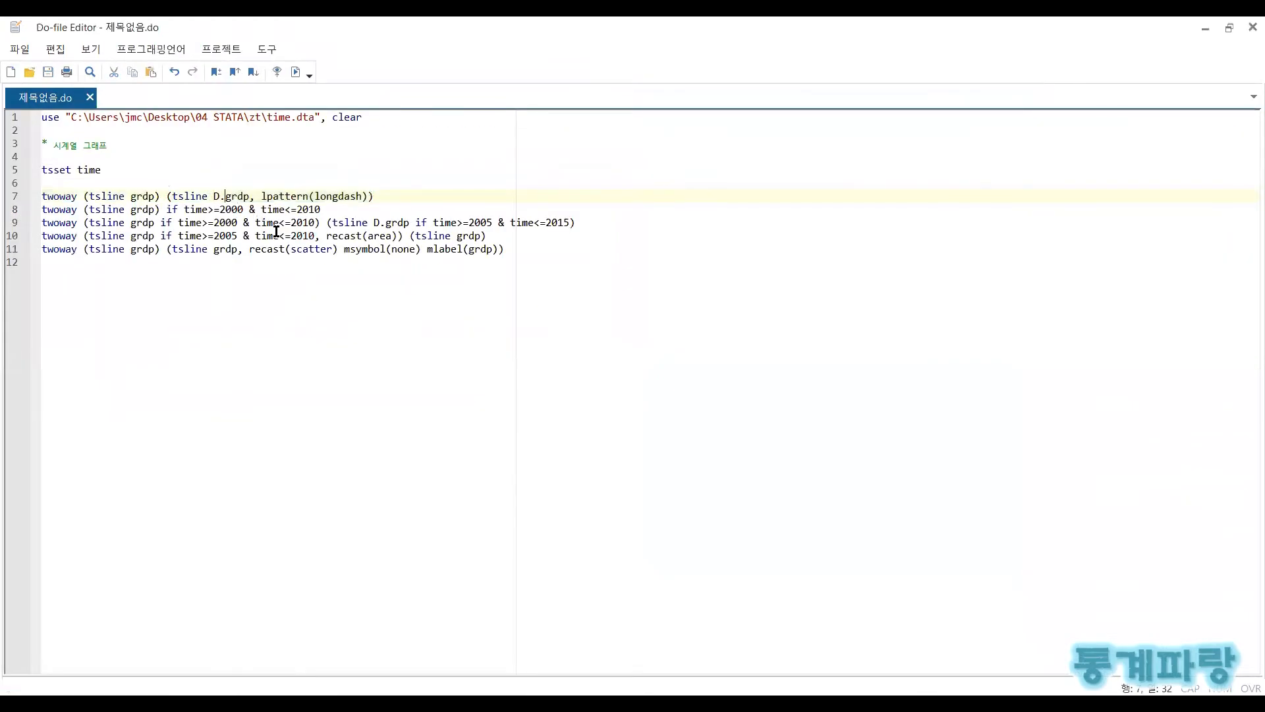
key("shift+Left")
key("shift+Left")
key("Right")
key("Left")
key("Left")
key("shift+Right")
key("shift+Right")
key("Right")
key("Home")
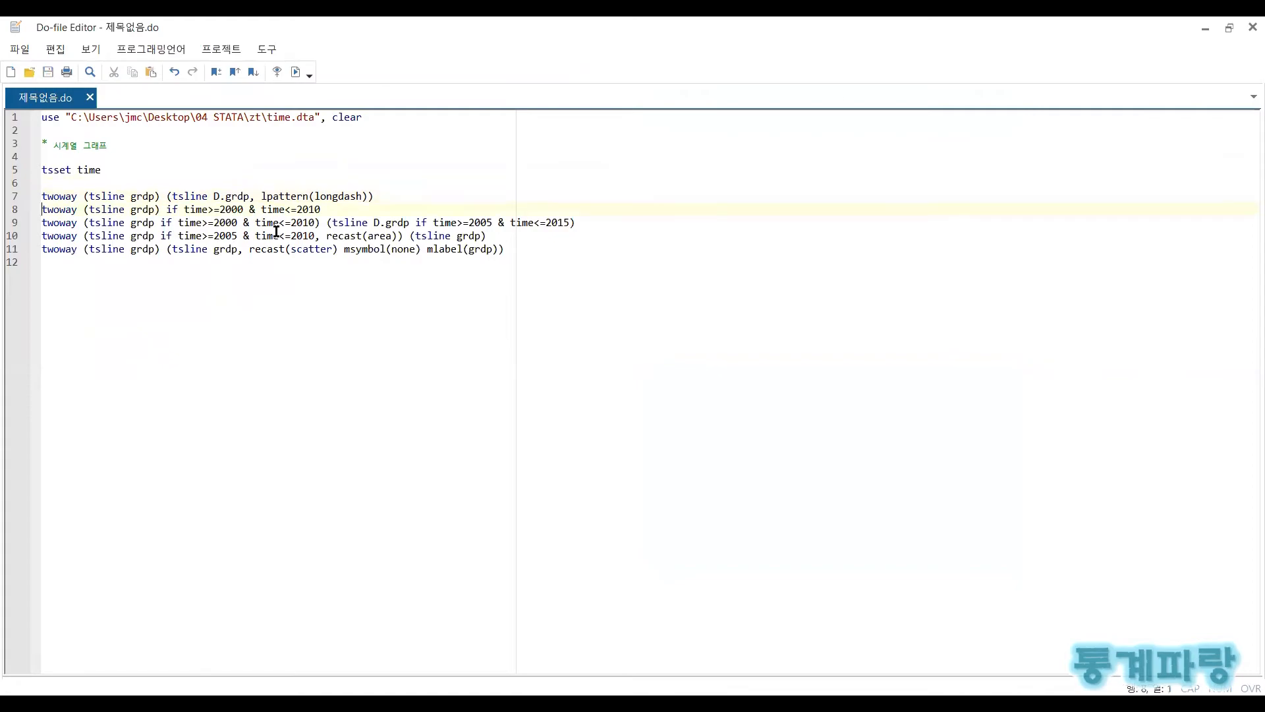
Step: Run line 8 of the do-file to plot grdp for time>=2000 & time<=2010, and close the graph window
key("ctrl+Right")
key("ctrl+Right")
key("ctrl+Right")
key("ctrl+Right")
key("ctrl+Right")
key("ctrl+Right")
key("ctrl+Right")
key("Home")
key("shift+Down")
key("shift+Left")
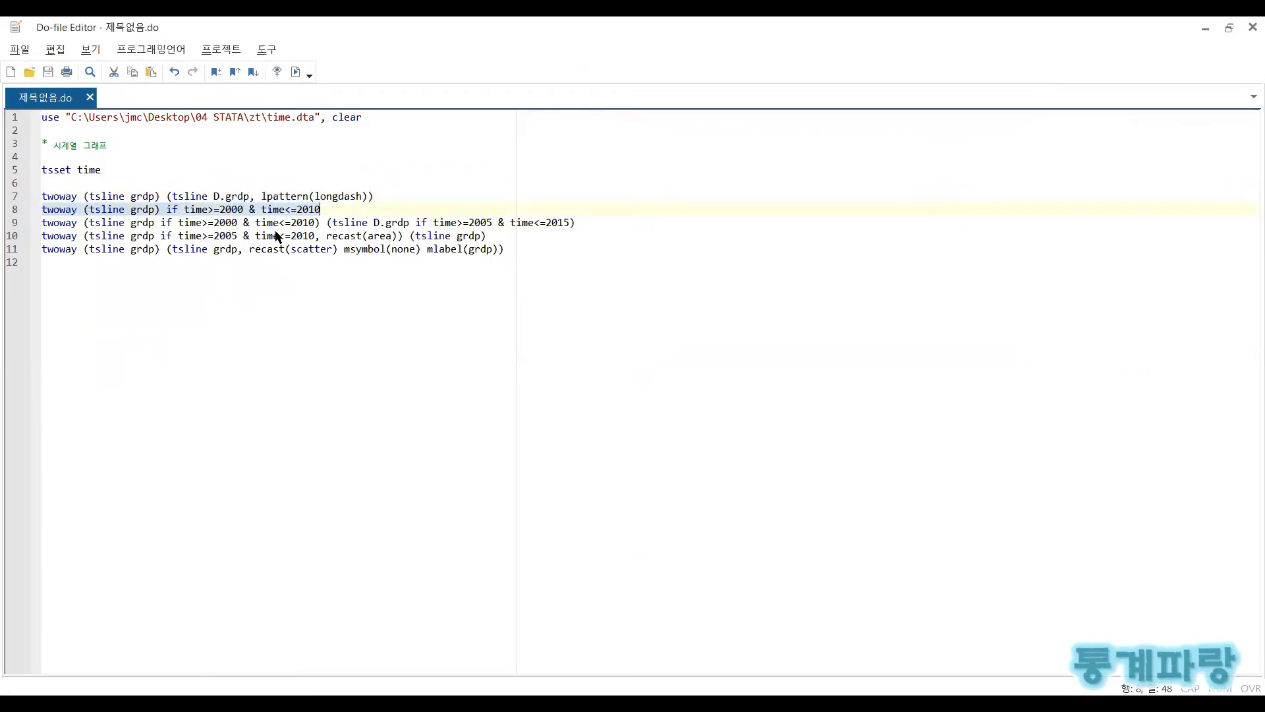
key("ctrl+d")
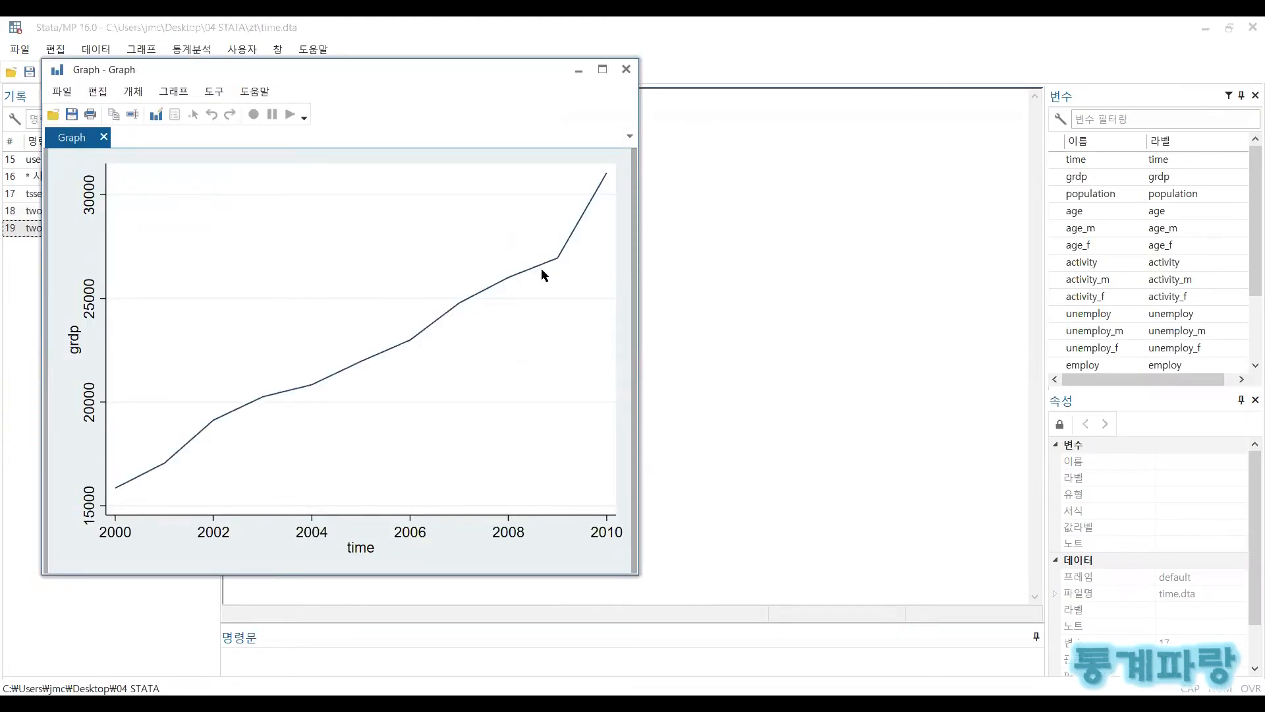
left_click(626, 69)
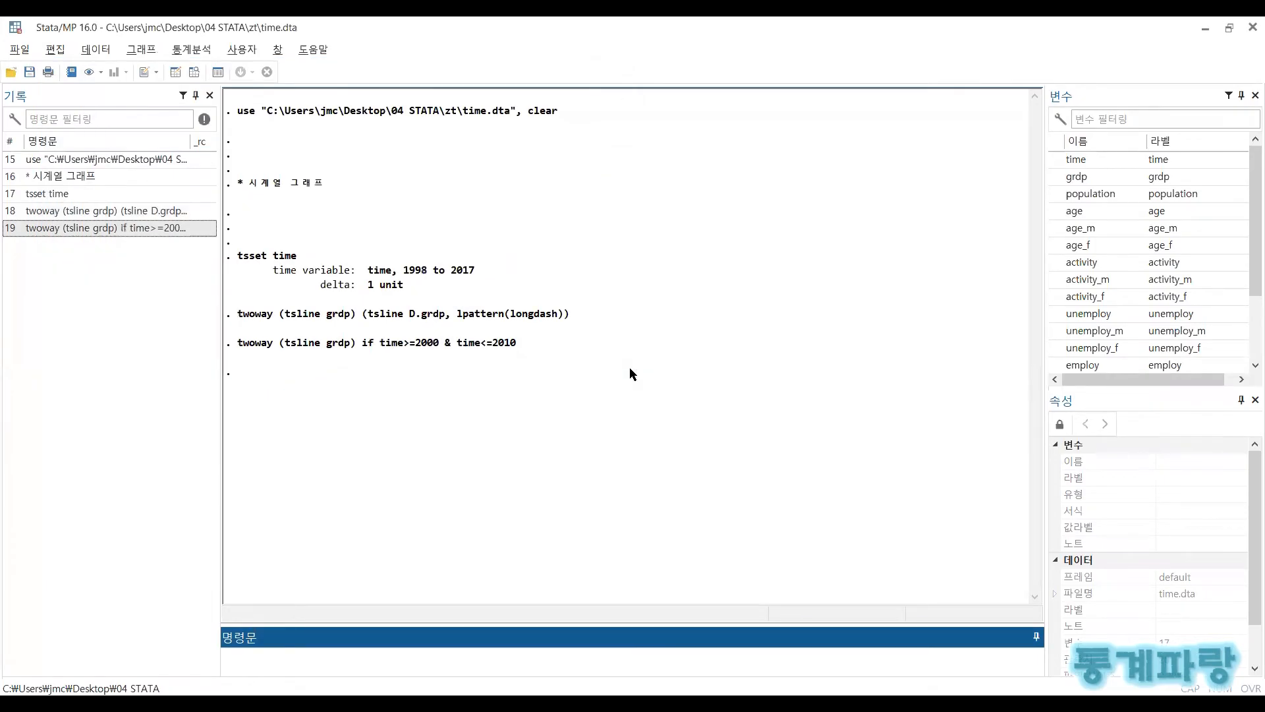
Step: Return to the do-file and examine the separate if time ranges for grdp and D.grdp in the line 9 twoway command
key("alt+Tab")
key("shift+Down")
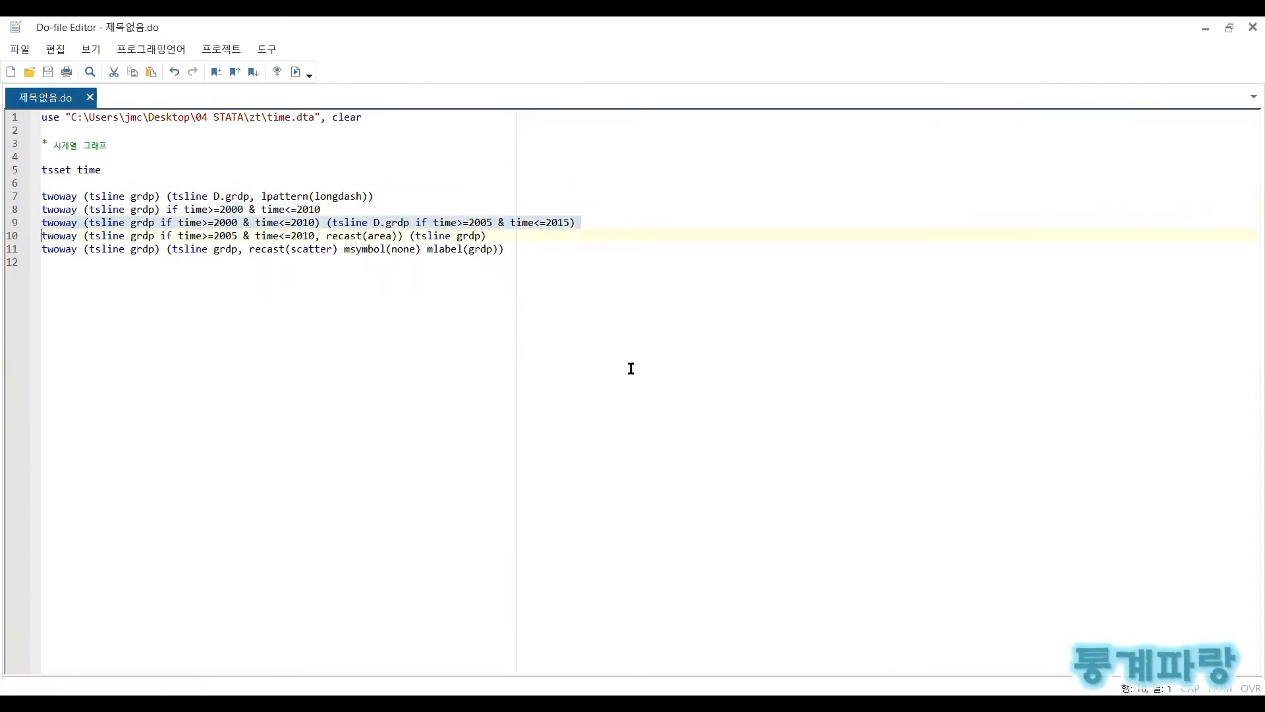
key("Right")
key("Right")
key("Right")
key("Right")
key("Right")
key("Right")
key("Right")
key("Right")
key("Right")
key("Right")
key("Right")
key("Right")
key("Right")
key("Right")
key("Right")
key("Right")
key("Right")
key("Right")
key("Right")
key("Right")
key("Up")
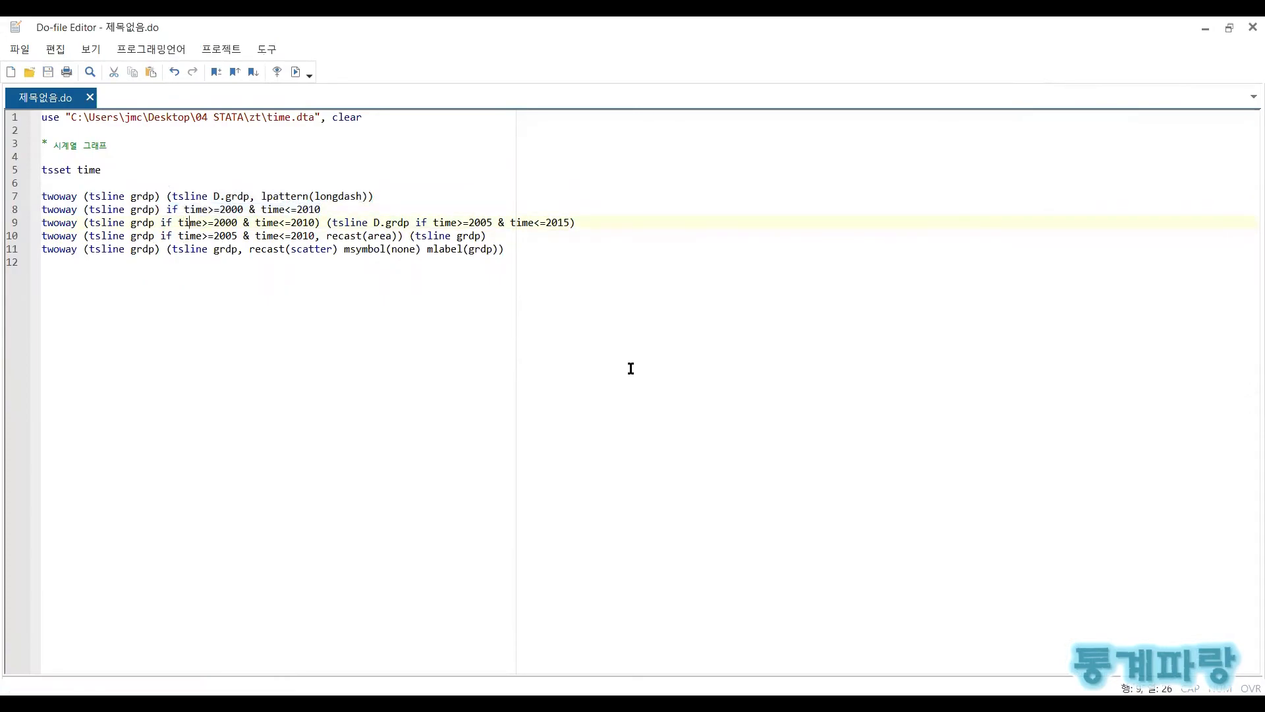
key("Right")
key("Right")
key("Right")
key("Right")
key("Right")
key("Right")
key("Right")
key("Right")
key("Right")
key("Right")
key("Right")
key("Right")
key("Right")
key("Right")
key("Right")
key("Right")
key("Right")
key("Right")
key("Right")
key("Right")
key("Left")
key("Left")
key("Left")
key("Left")
key("Left")
key("Left")
key("Left")
key("Left")
key("Left")
key("Left")
key("Left")
key("Left")
key("Left")
key("Left")
key("Left")
key("Left")
key("Left")
key("Left")
key("Left")
key("Left")
key("Left")
key("Left")
key("Left")
key("Left")
key("Left")
key("Left")
key("Left")
key("Left")
key("Right")
key("Right")
key("Right")
key("Right")
key("Right")
key("Right")
key("Right")
key("Right")
key("Right")
key("Right")
key("Right")
key("Right")
key("Right")
key("Right")
key("Right")
key("Right")
key("Right")
key("Right")
key("Right")
key("Right")
key("Right")
key("Right")
key("Right")
key("Right")
key("Right")
key("Right")
key("Right")
key("Right")
key("Right")
key("Right")
key("Right")
key("Right")
key("Right")
key("Right")
key("Right")
key("Right")
key("Right")
key("Right")
key("Right")
key("Right")
key("Right")
key("Right")
key("Right")
key("Right")
key("Right")
key("Right")
key("Right")
key("Right")
key("Right")
key("Right")
key("Right")
Step: Run line 9 of the do-file to plot grdp for 2000 to 2010 with D.grdp for 2005 to 2015, and close the graph window
key("Home")
key("shift+End")
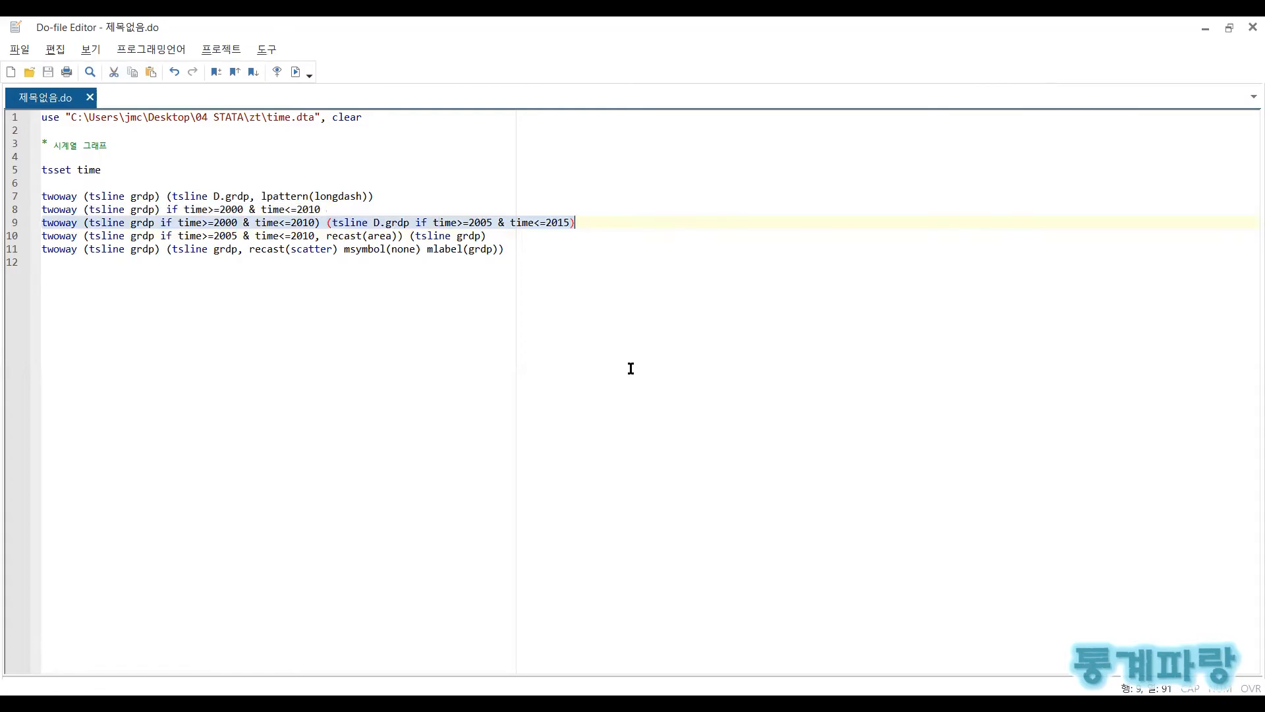
key("ctrl+d")
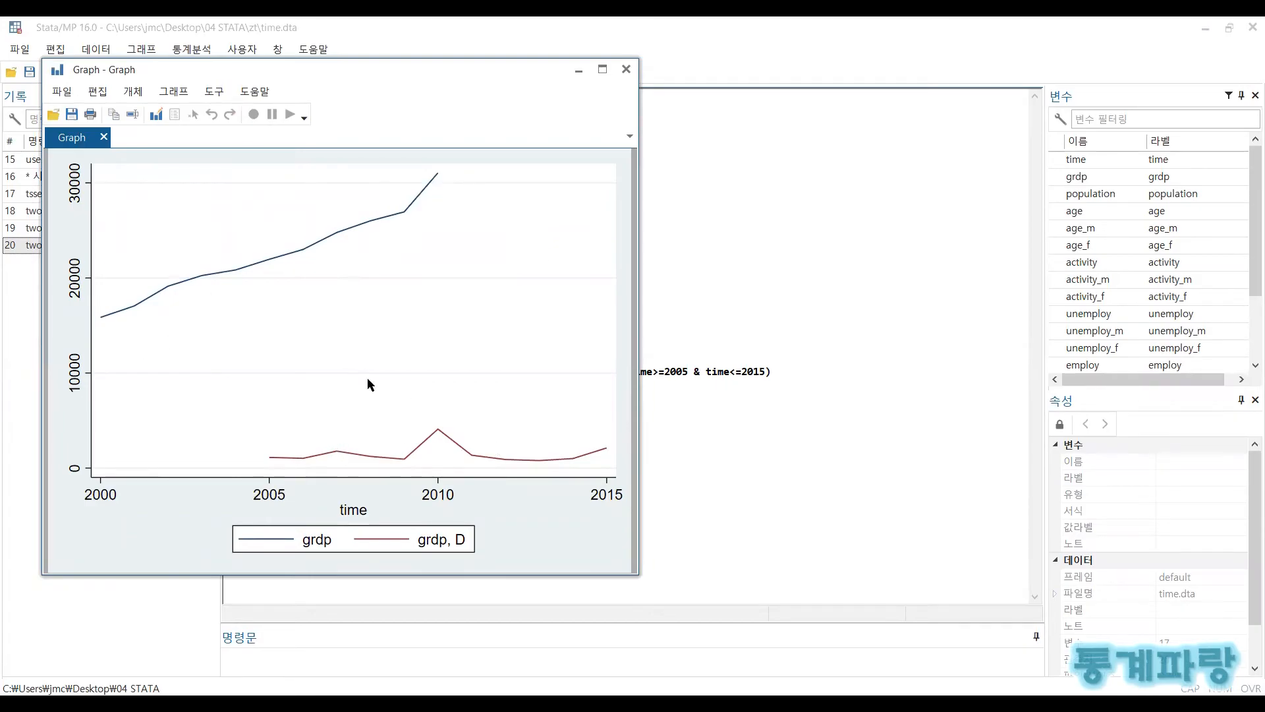
left_click(634, 298)
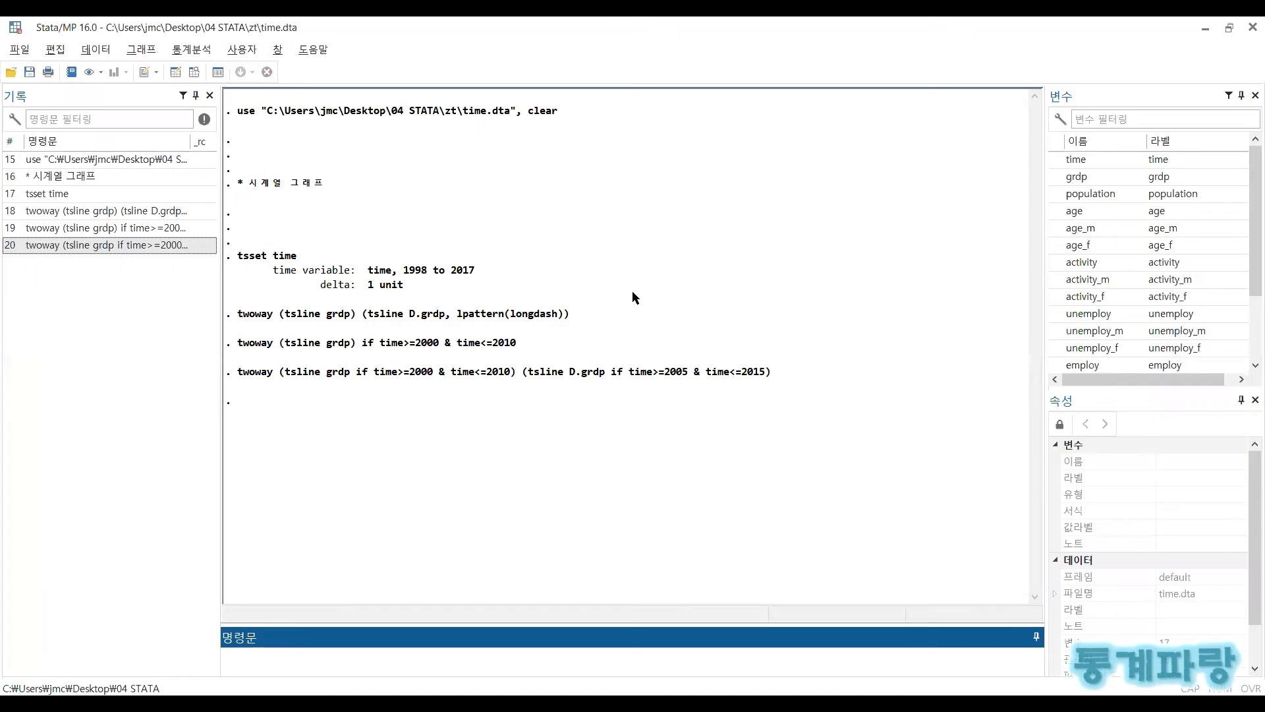
Step: Return to the do-file and examine the time condition and recast(area) option in the line 10 twoway command
key("alt+Tab")
key("Up")
key("Down")
key("Down")
key("Up")
key("Down")
key("Home")
key("Right")
key("Right")
key("Right")
key("Right")
key("Right")
key("Right")
key("Right")
key("Right")
key("Right")
key("Right")
key("Right")
key("Right")
key("Right")
key("Right")
key("Right")
key("Right")
key("Right")
key("Right")
key("Right")
key("Right")
key("Up")
key("Down")
Step: Run line 10 of the do-file to plot grdp for 2005 to 2010 as an area with the full grdp line, and close the graph window
key("Home")
key("shift+End")
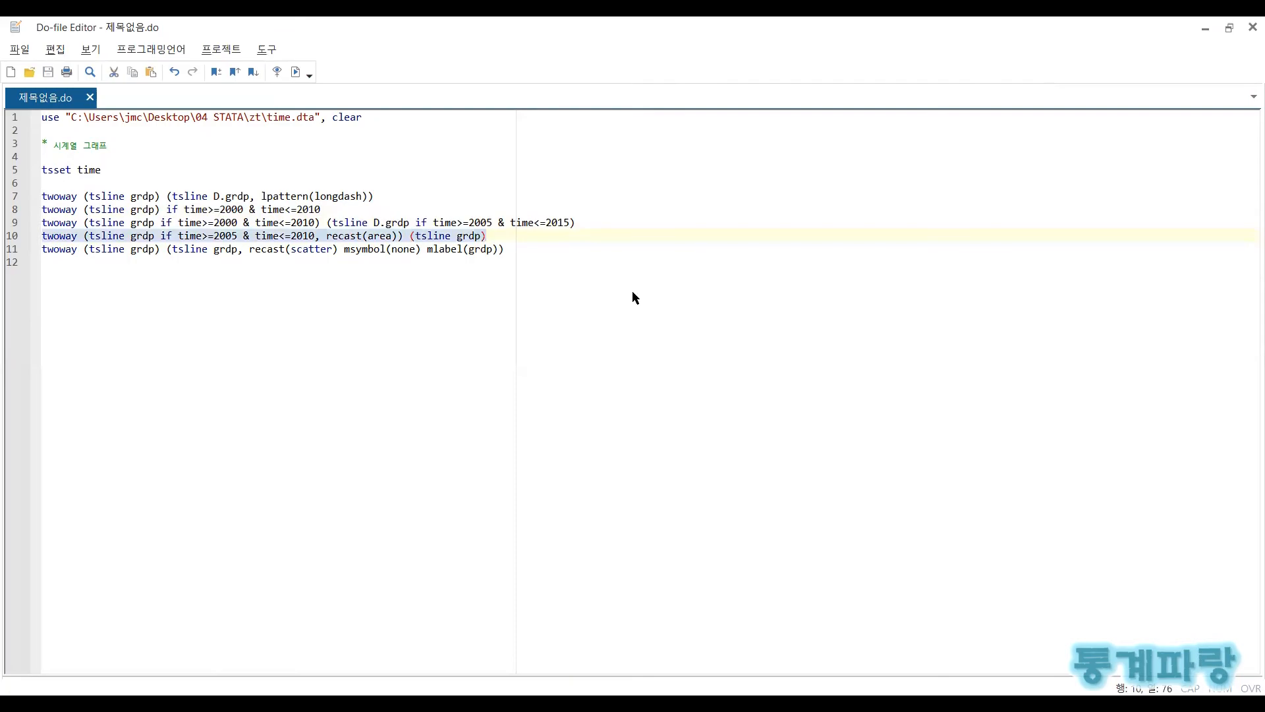
key("ctrl+d")
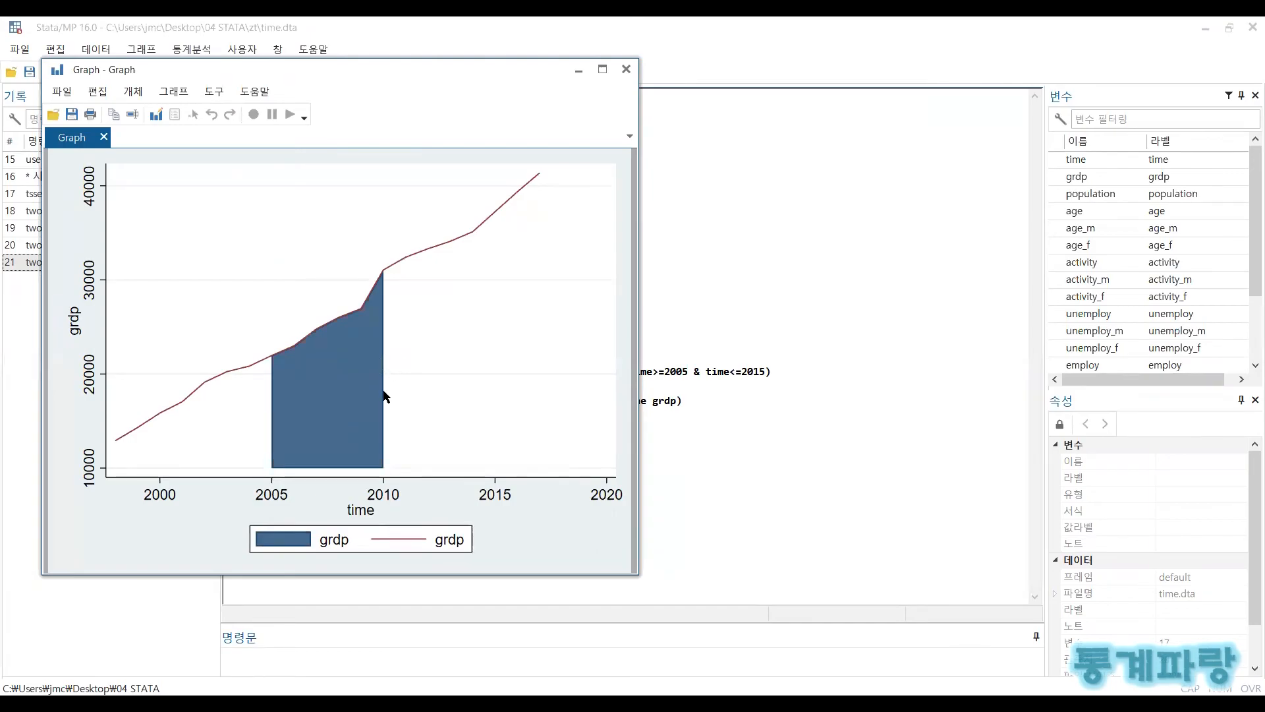
left_click(628, 71)
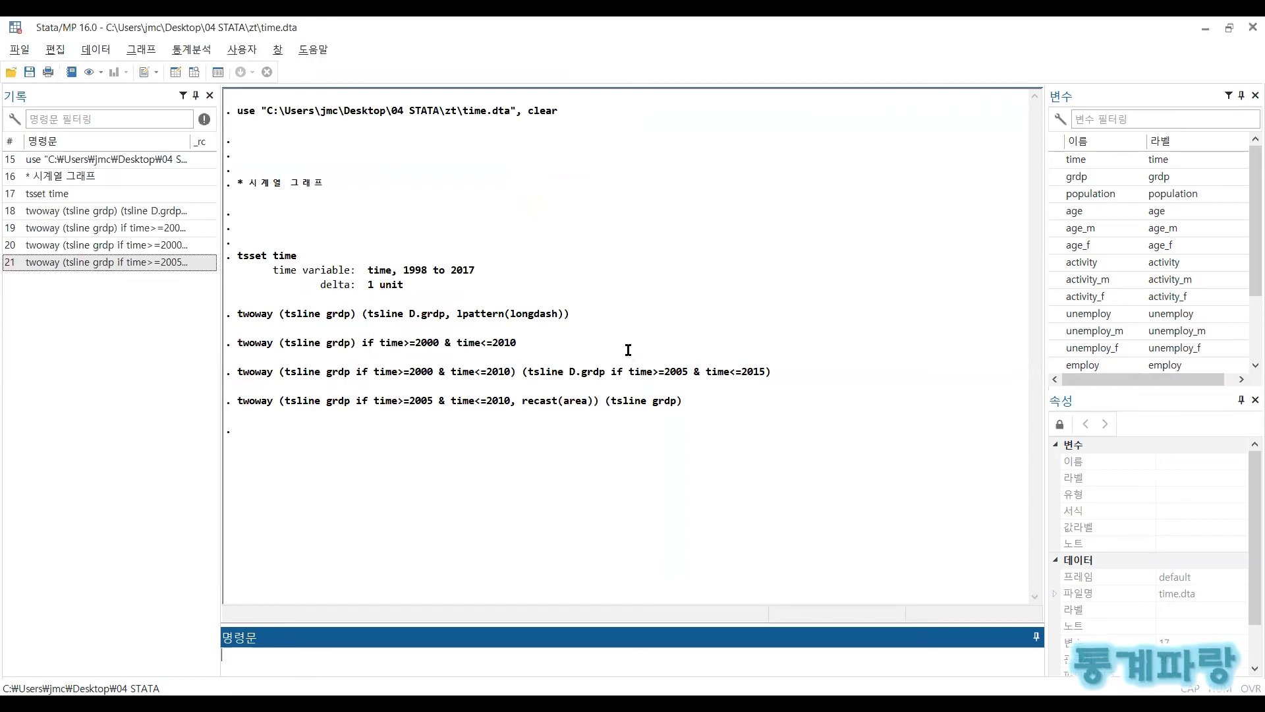
Step: Return to the do-file and run the next twoway command to plot the full grdp line with grdp values as data labels
key("alt+Tab")
key("Right")
key("Right")
key("Left")
key("Right")
key("shift+End")
key("ctrl+d")
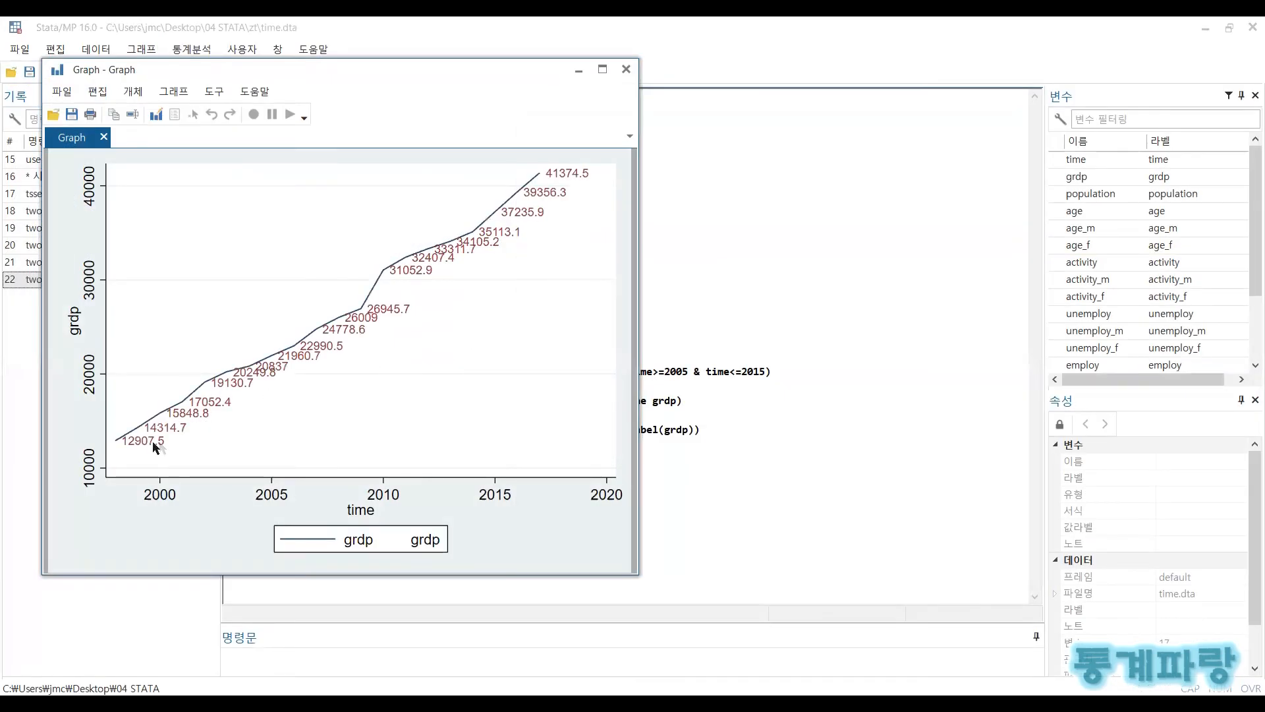